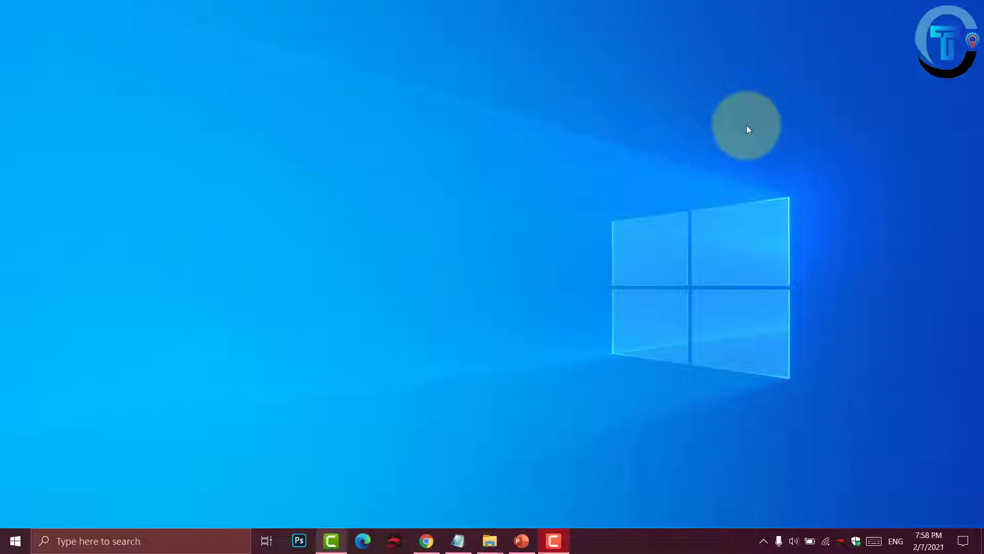
# Step: Launch PowerPoint by searching 'power' in Windows search
pyautogui.click(136, 541)
pyautogui.write('p')
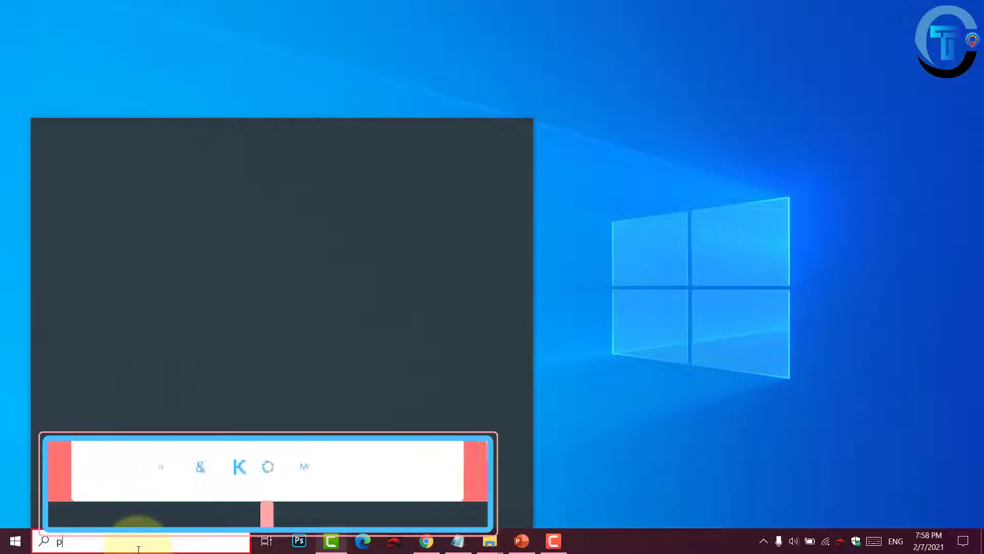
pyautogui.write('ower')
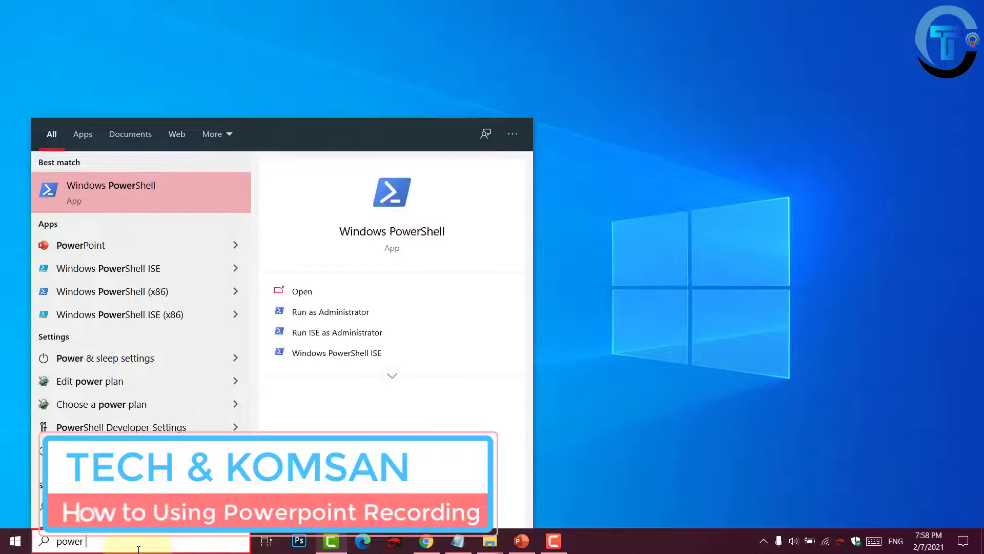
pyautogui.click(83, 245)
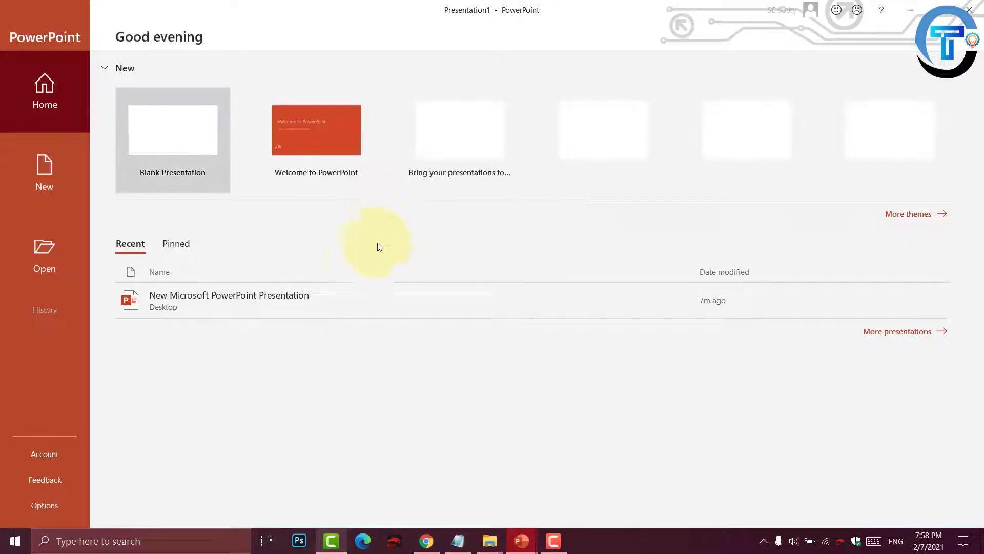
# Step: Create a blank presentation, select its title and subtitle placeholders, and start Insert > Screen Recording
pyautogui.click(155, 137)
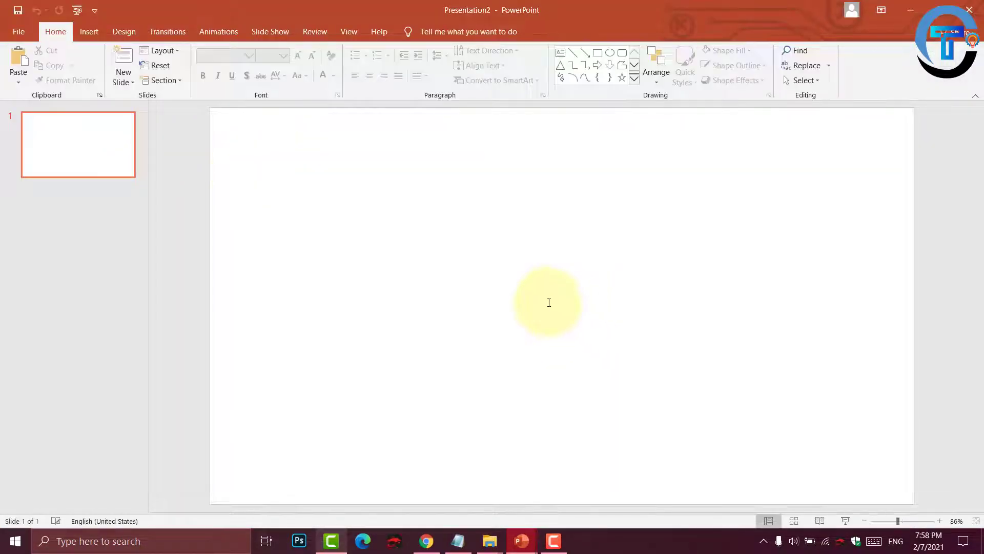
pyautogui.click(540, 288)
pyautogui.click(501, 365)
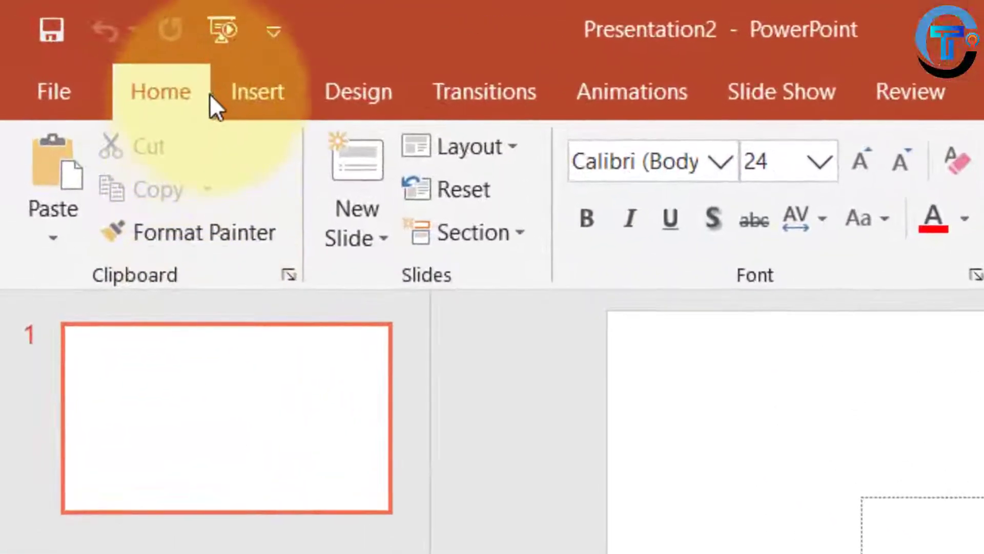
pyautogui.click(248, 91)
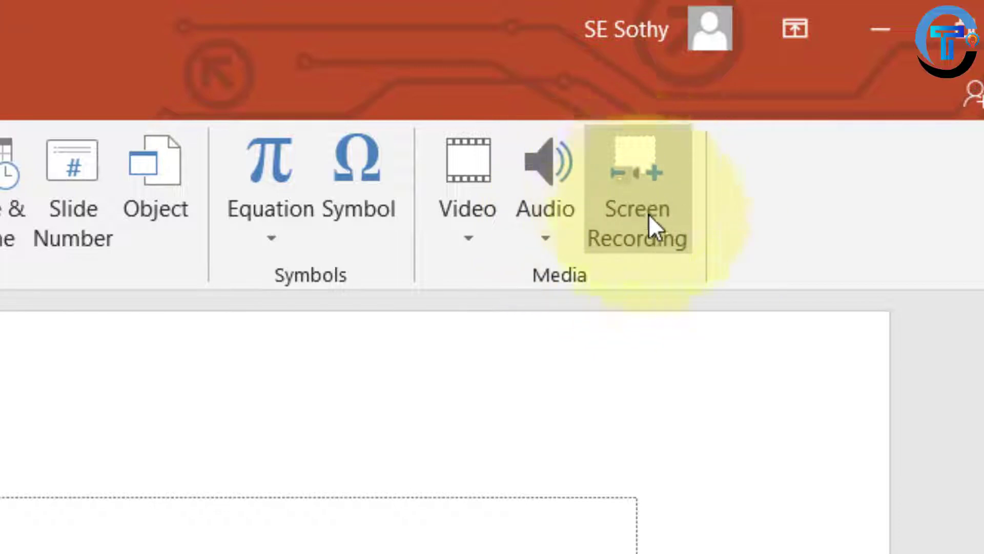
pyautogui.click(643, 196)
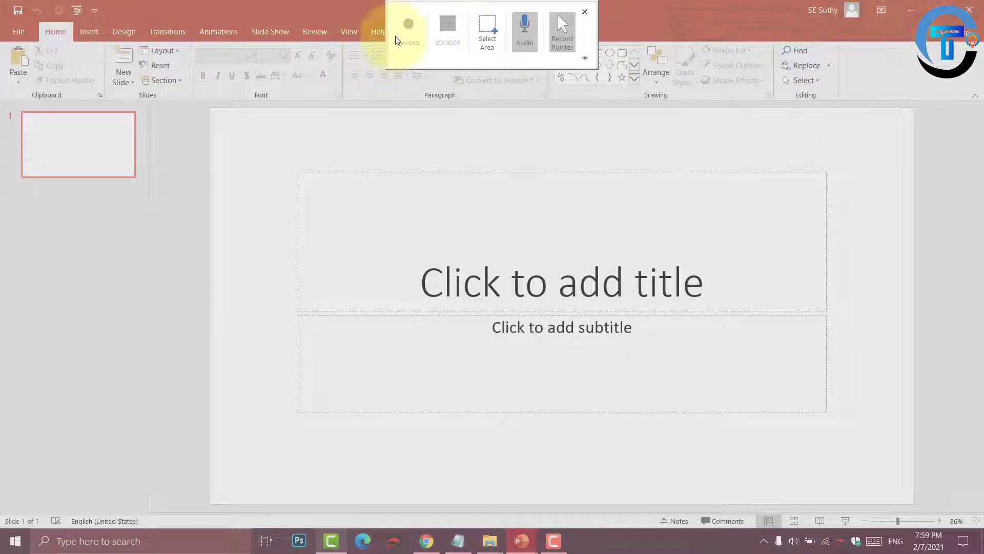
# Step: Mark the whole screen as the recording area
pyautogui.click(487, 28)
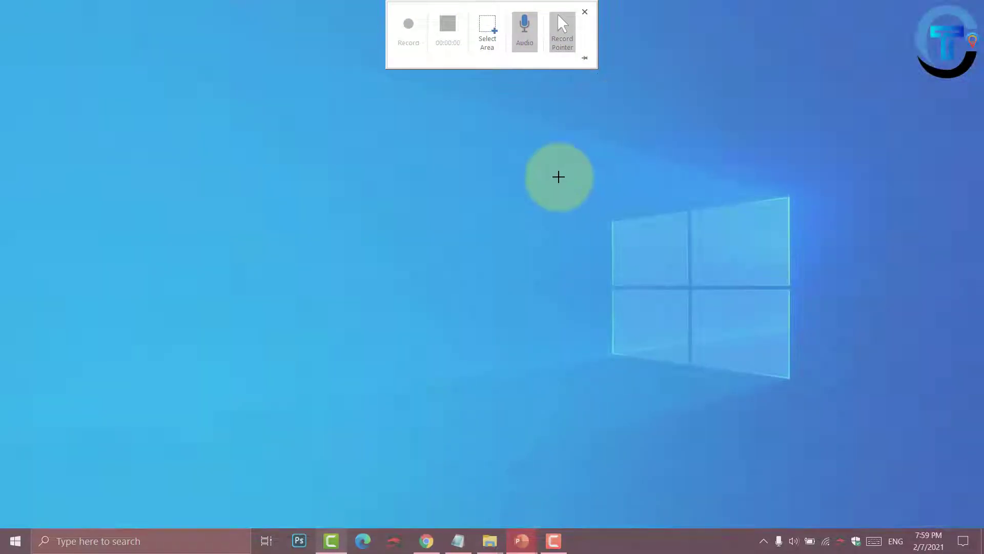
pyautogui.click(495, 32)
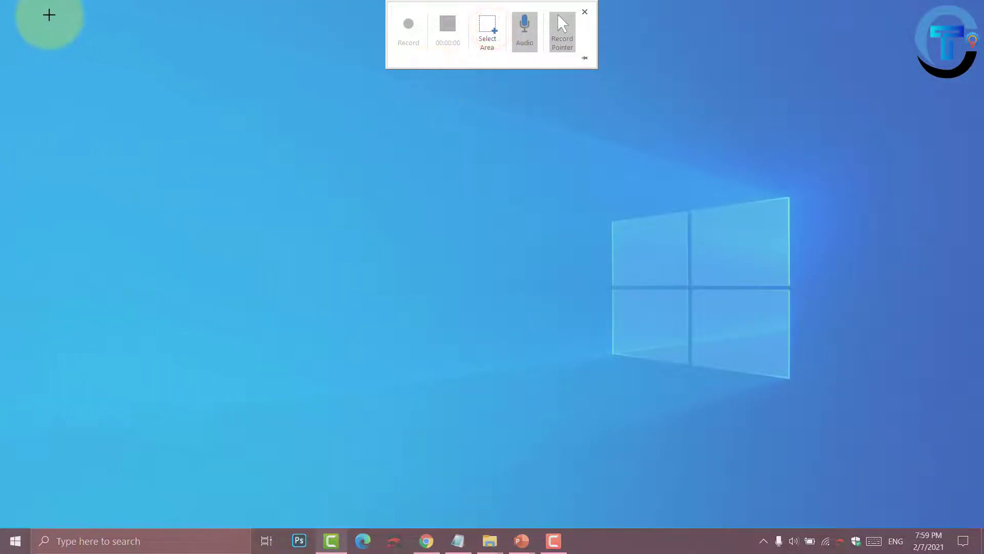
pyautogui.moveTo(3, 5); pyautogui.dragTo(595, 542)
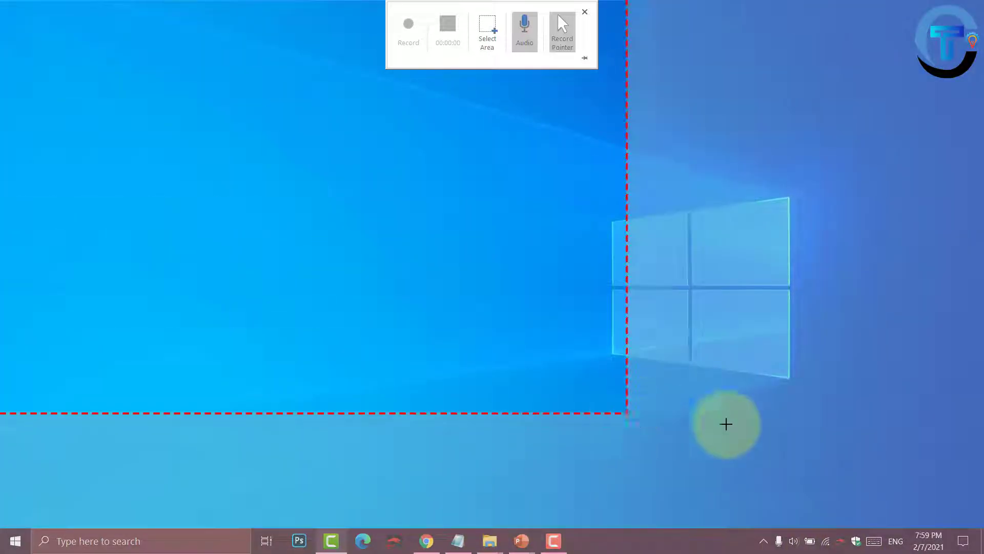
pyautogui.moveTo(594, 542); pyautogui.dragTo(871, 449)
pyautogui.moveTo(483, 347); pyautogui.dragTo(969, 546)
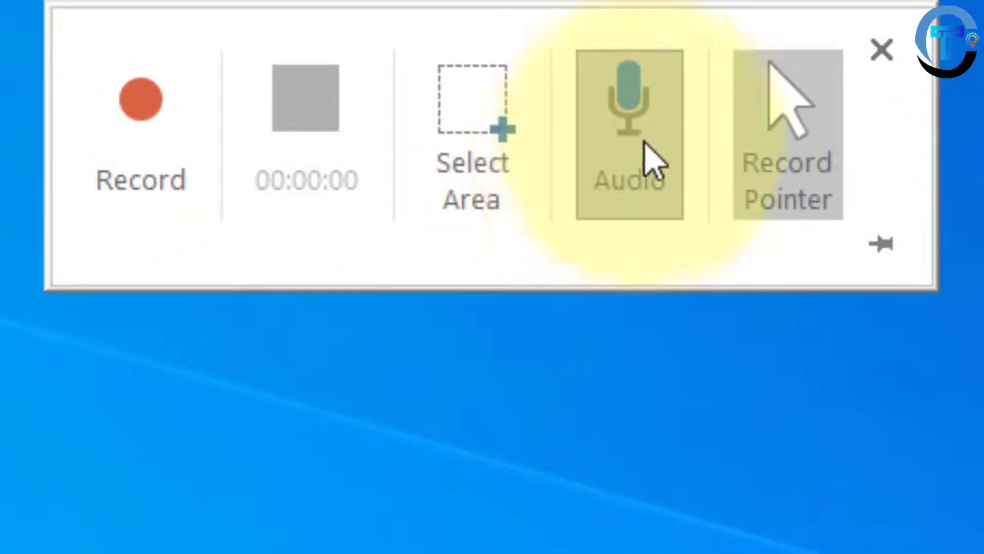
# Step: Toggle audio capture off and back on, then start recording
pyautogui.click(638, 154)
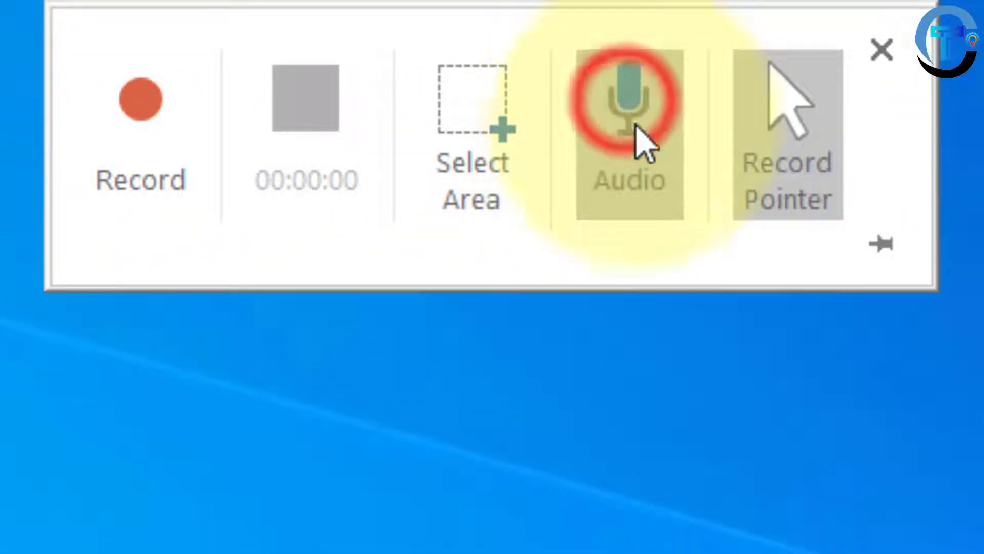
pyautogui.click(632, 111)
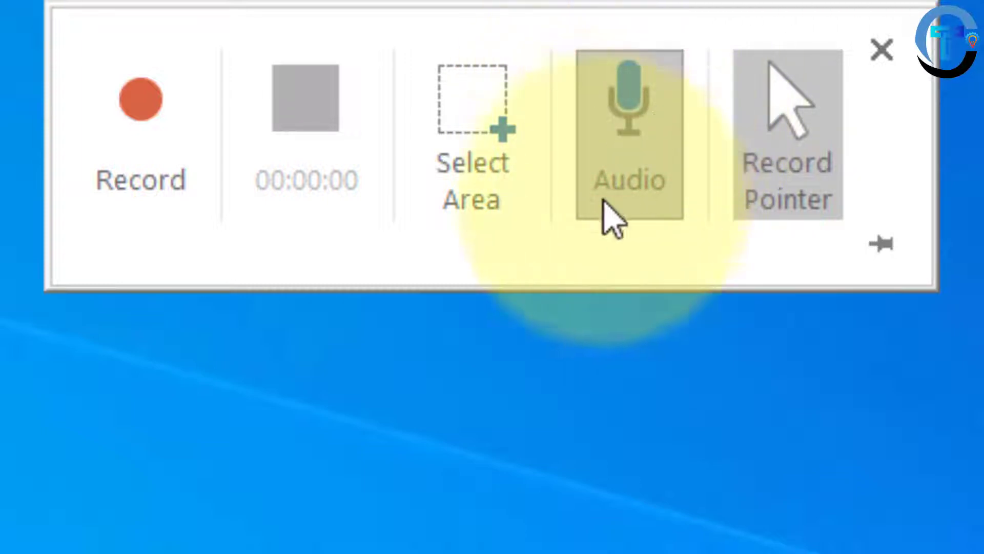
pyautogui.click(146, 116)
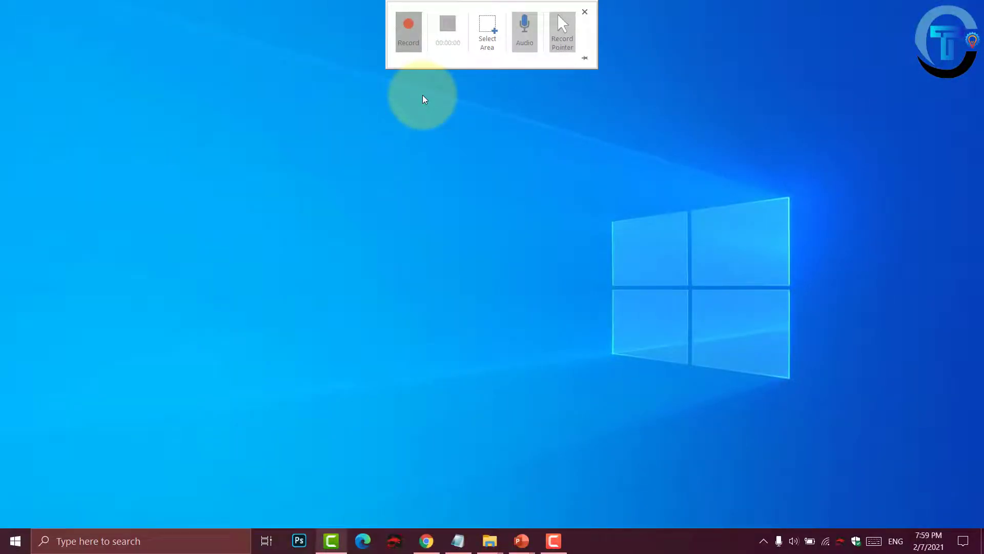
# Step: Record bringing Chrome to the front, opening a new tab and closing the search tab
pyautogui.click(412, 30)
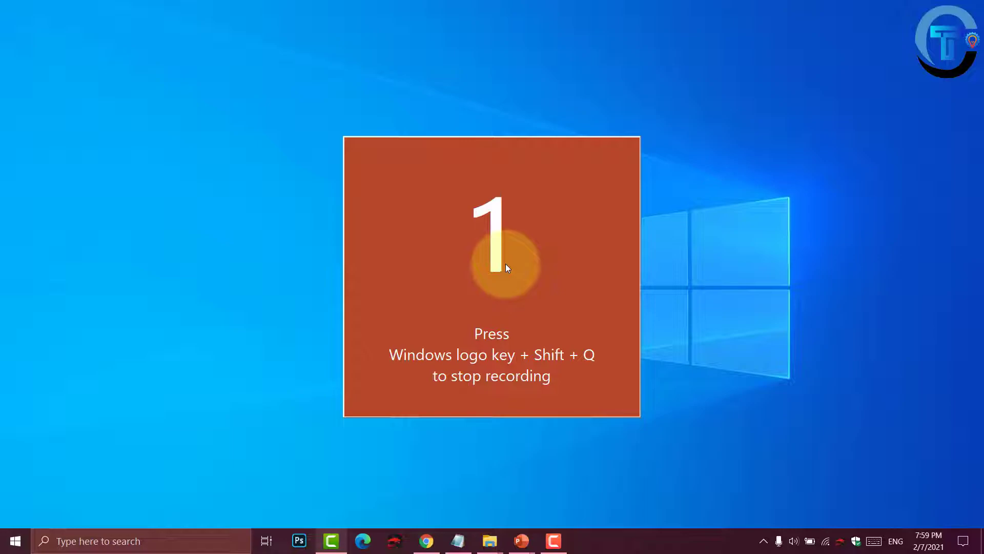
pyautogui.rightClick(318, 168)
pyautogui.click(381, 186)
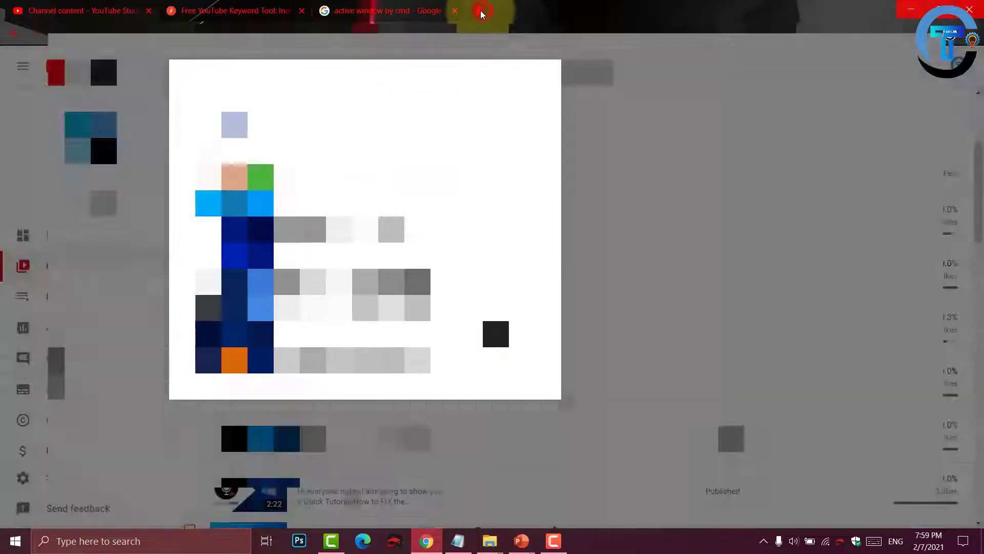
pyautogui.click(482, 14)
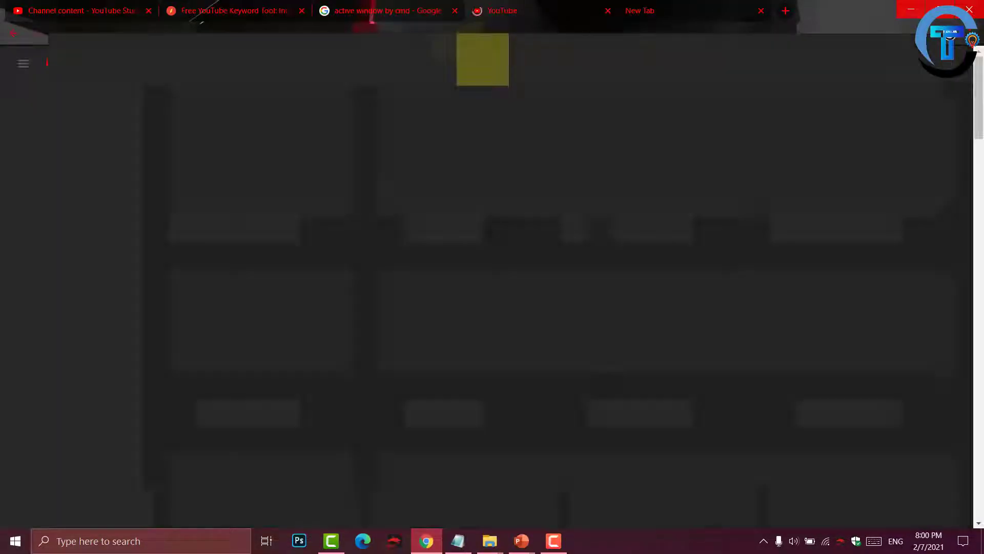
pyautogui.click(454, 11)
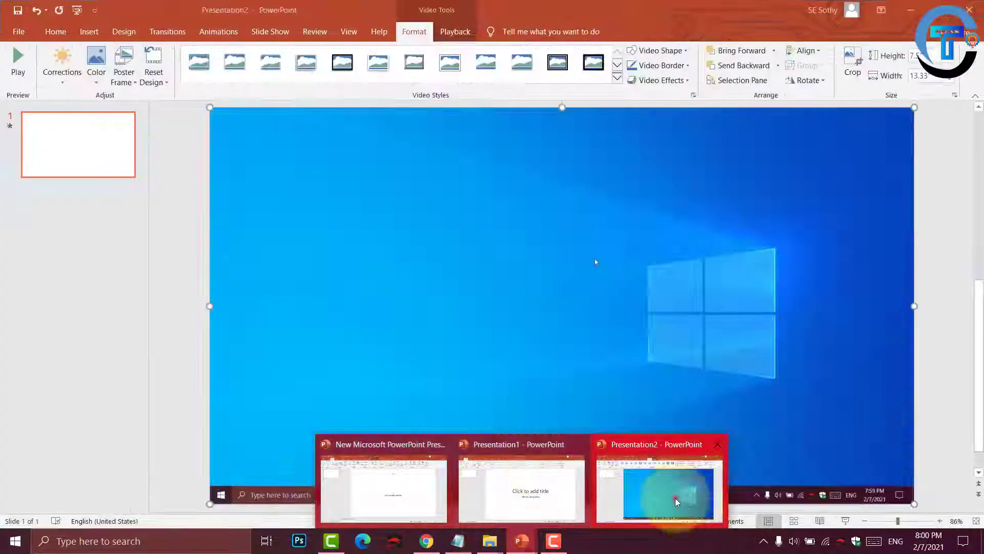
# Step: Switch to Presentation2 and skip through the embedded recording's preview to its end
pyautogui.click(675, 496)
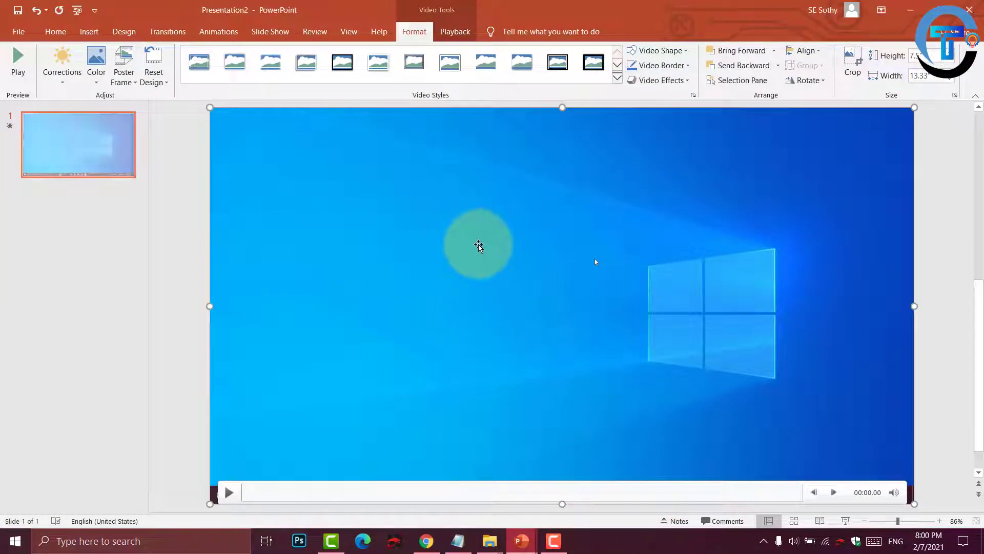
pyautogui.moveTo(561, 385)
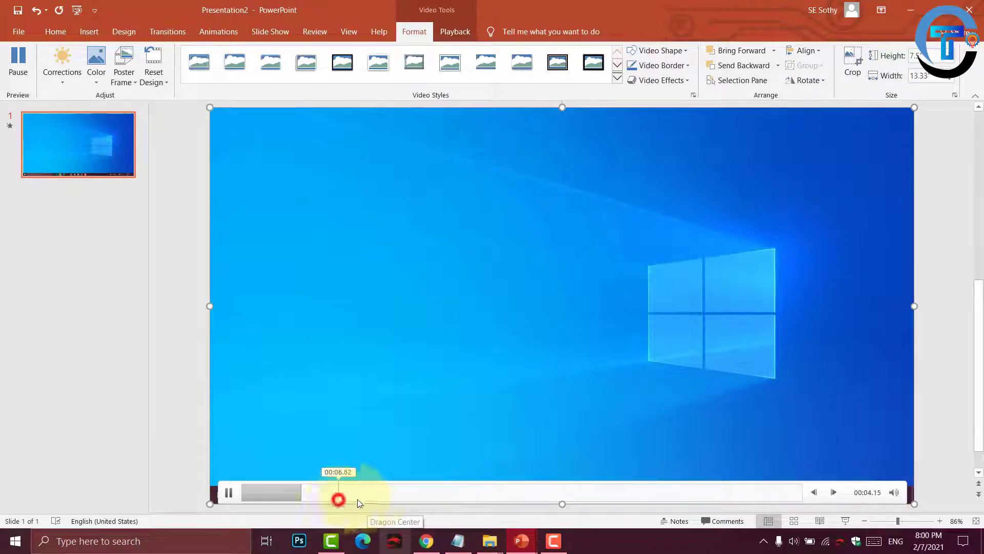
pyautogui.click(338, 499)
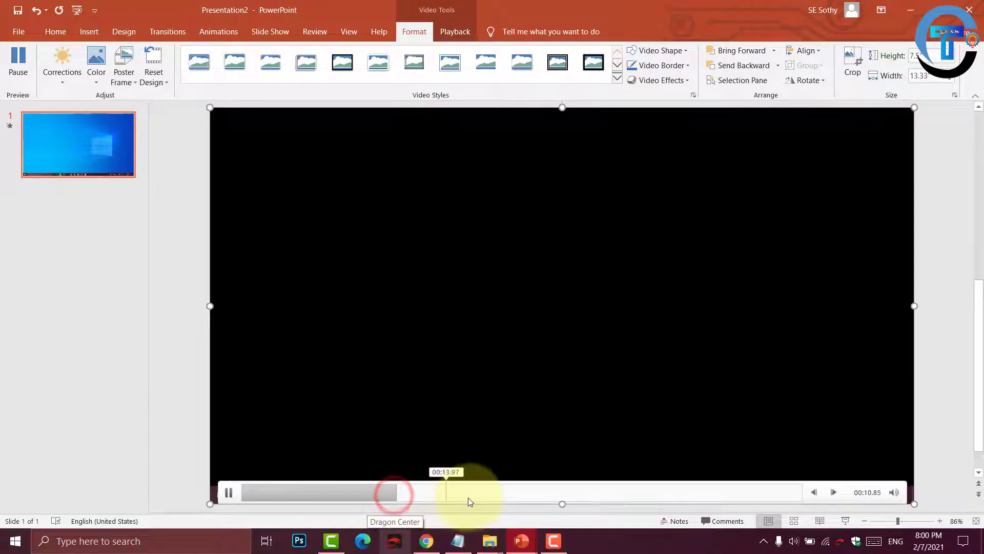
pyautogui.click(469, 498)
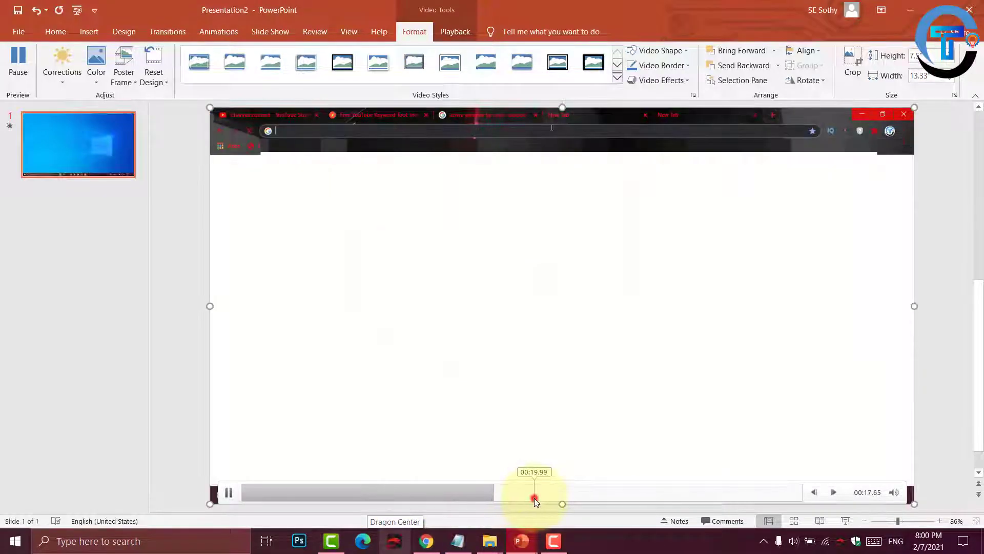
pyautogui.click(534, 497)
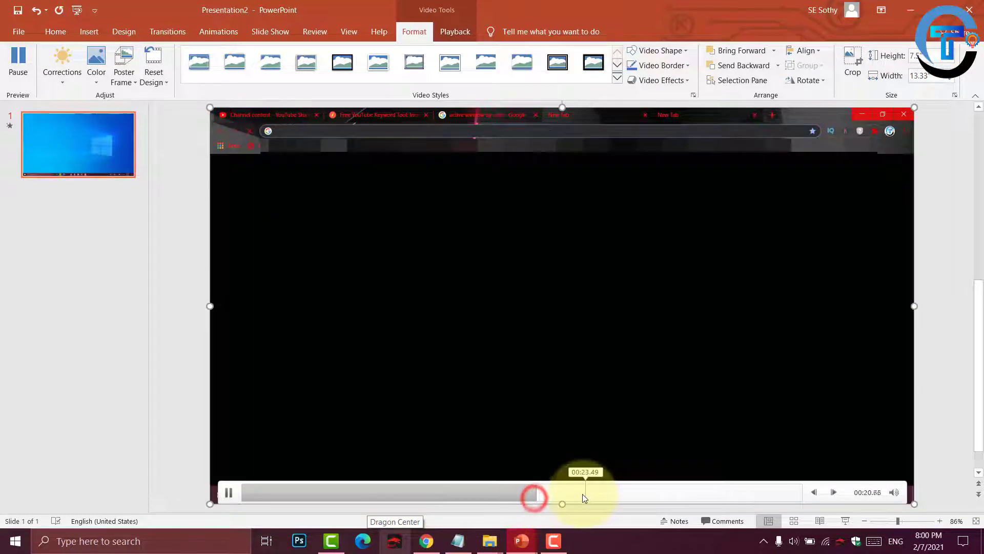
pyautogui.click(583, 494)
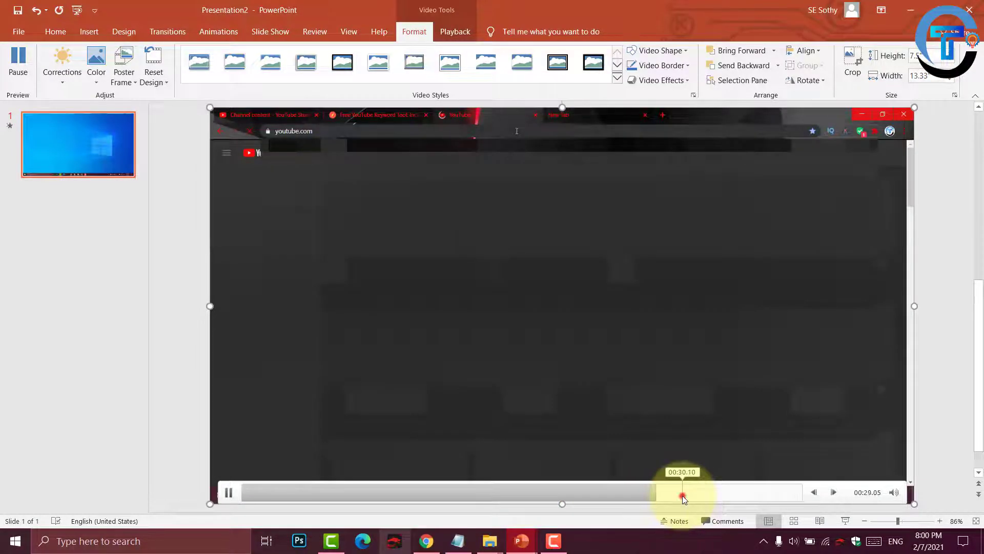
pyautogui.click(682, 495)
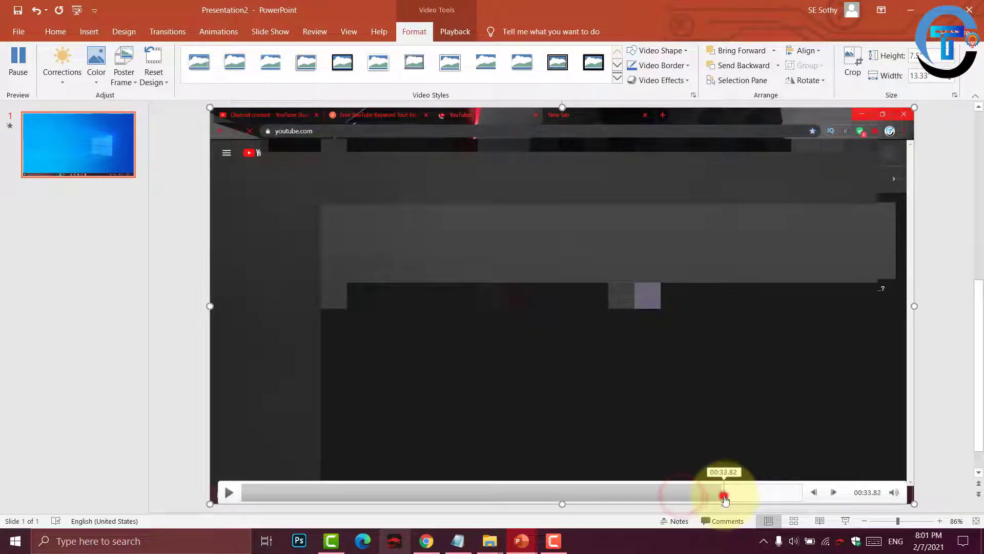
pyautogui.click(724, 496)
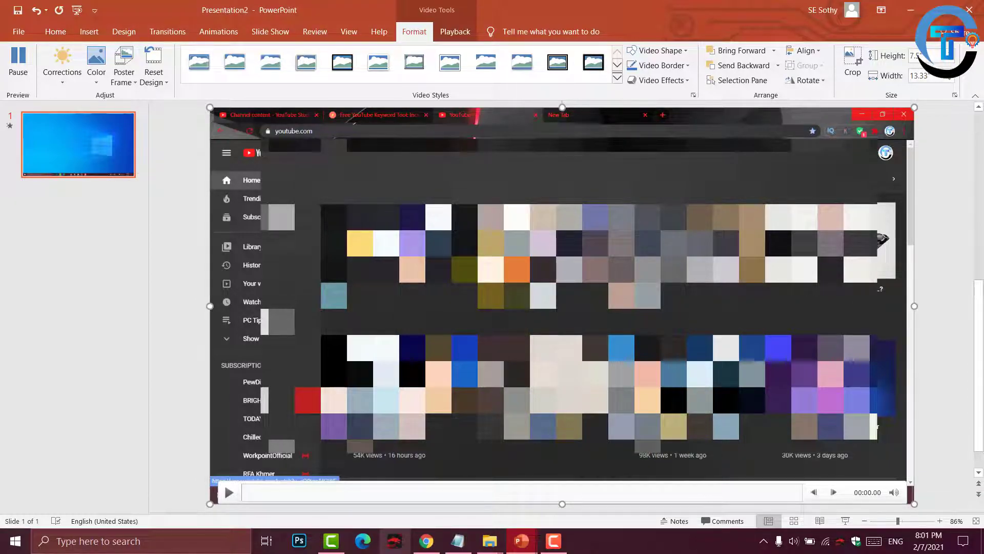
# Step: Save the slide's video as 'Media1 TEST' on the Desktop using Save Media as
pyautogui.rightClick(494, 454)
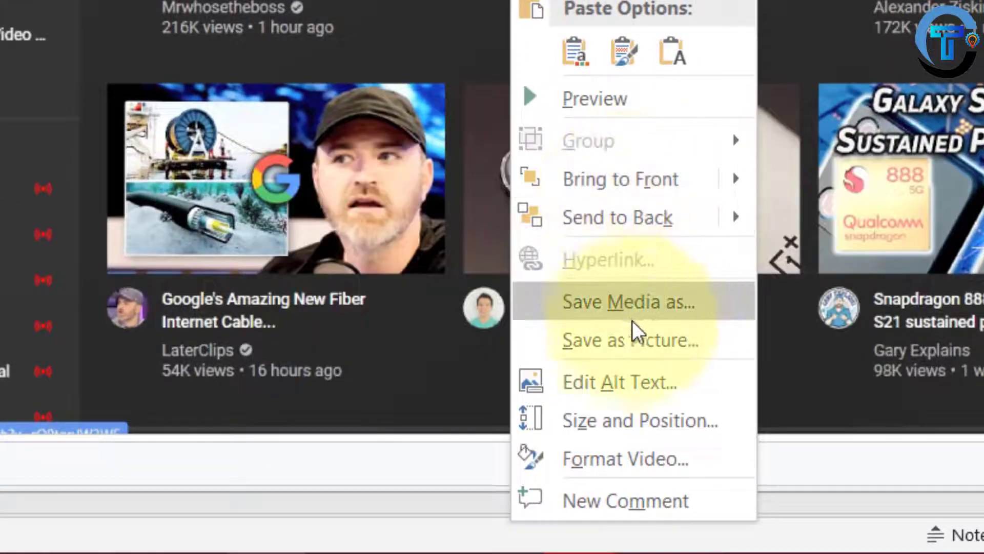
pyautogui.click(687, 303)
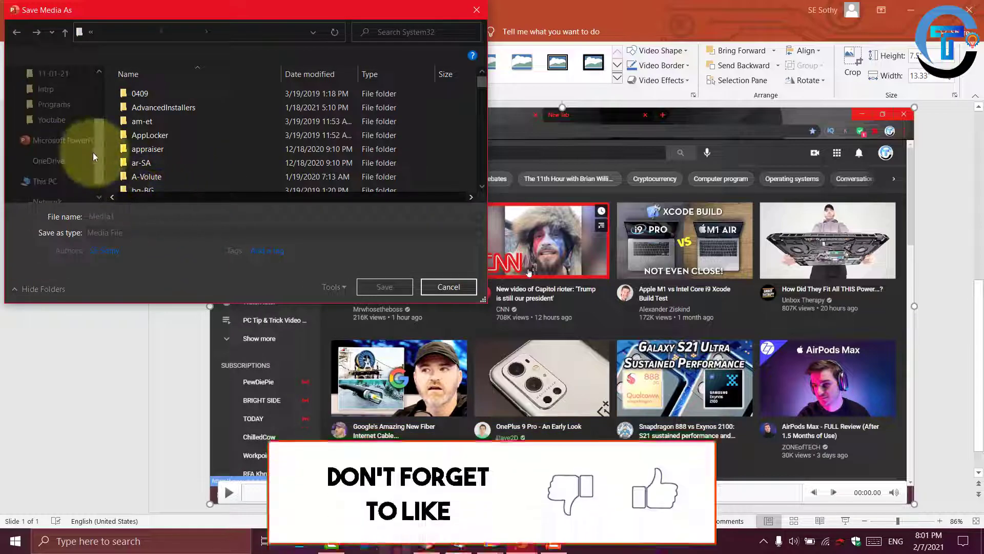
pyautogui.doubleClick(129, 217)
pyautogui.write('TEST')
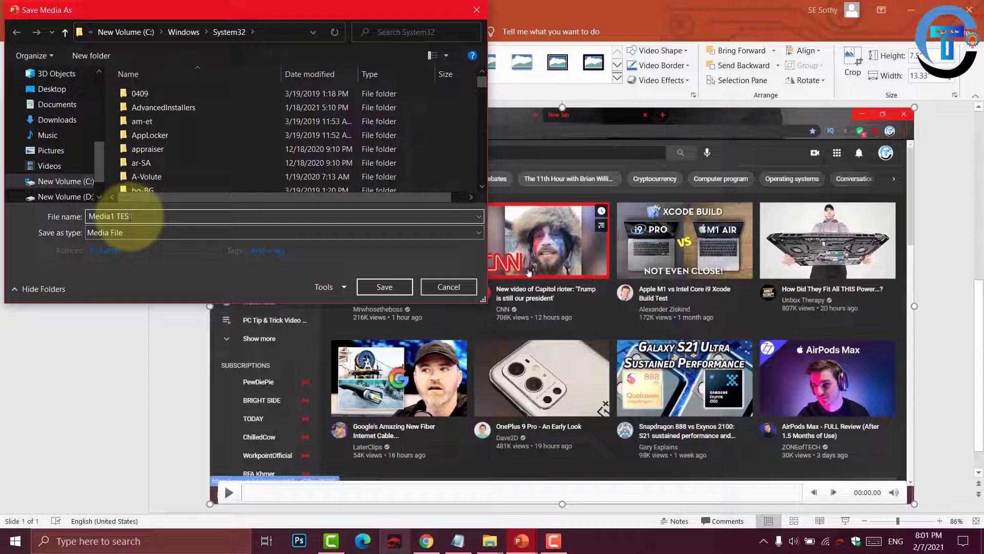
pyautogui.press('Return')
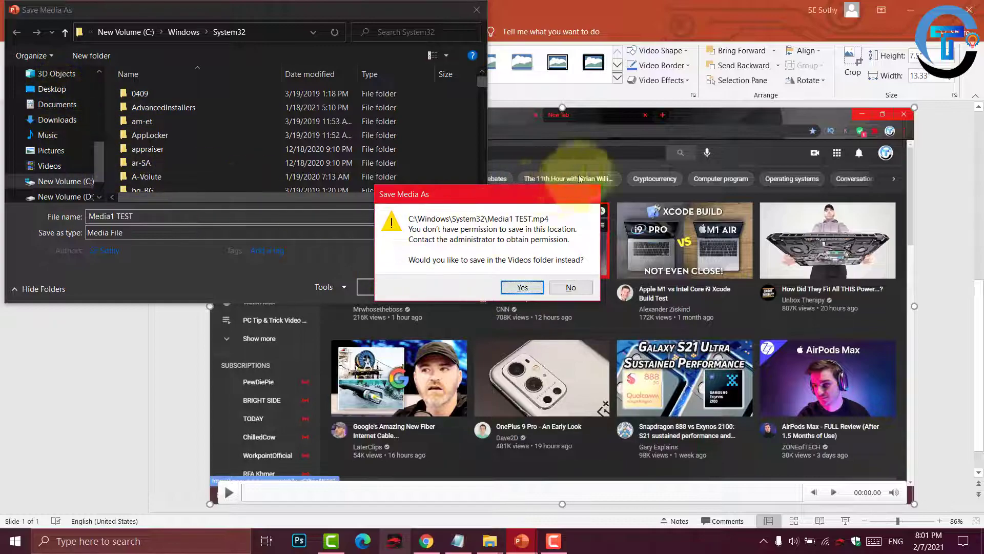
pyautogui.click(590, 298)
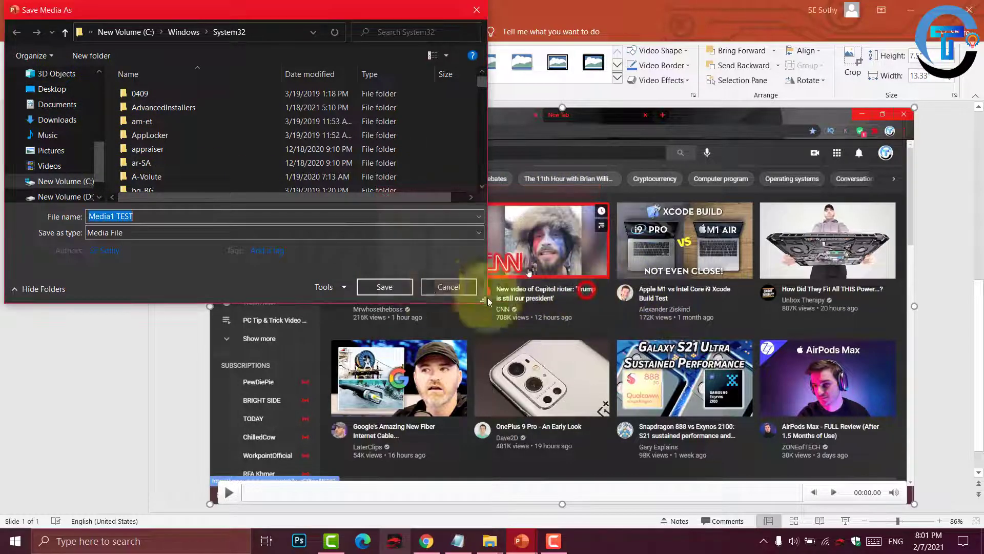
pyautogui.click(58, 90)
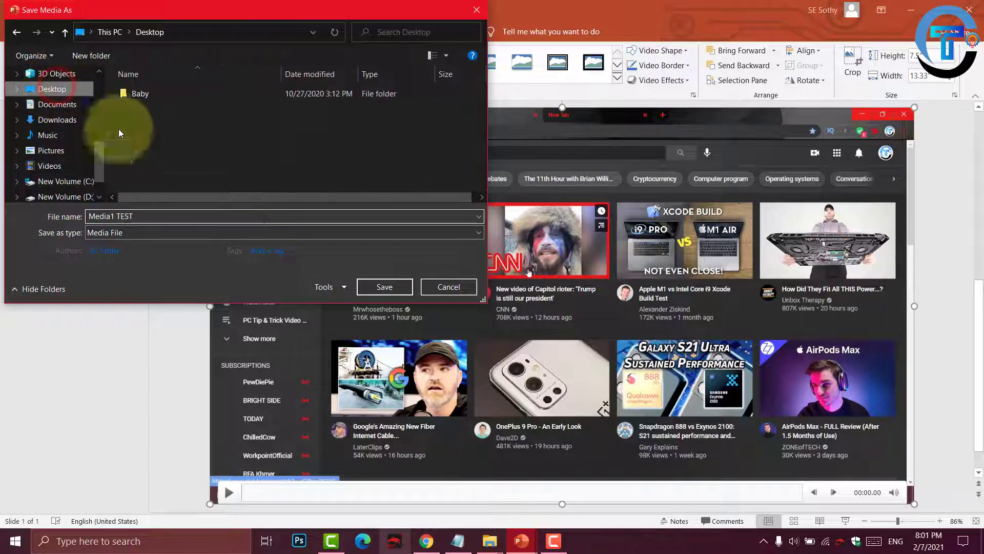
pyautogui.click(391, 287)
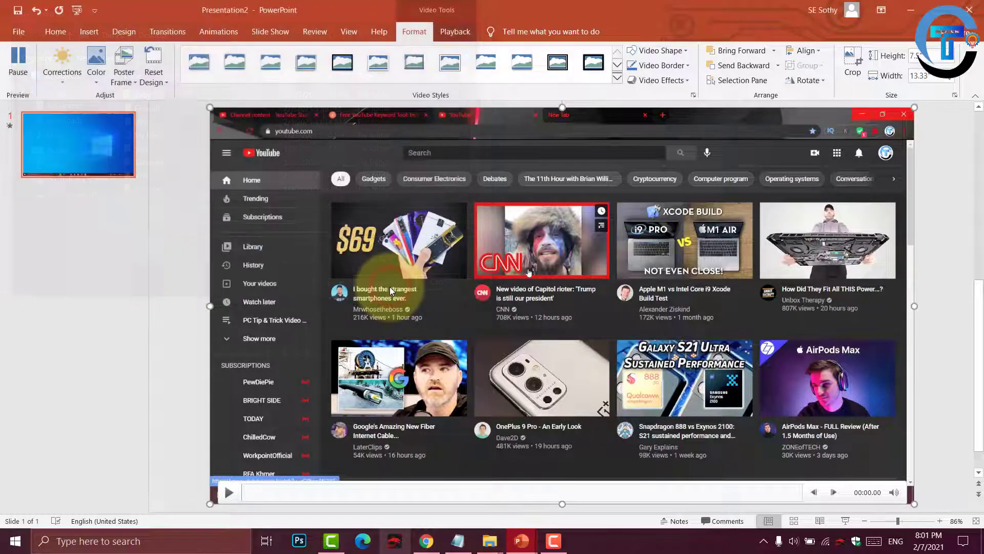
# Step: Show and refresh the desktop icons, then move Media1 TEST beside the other icons
pyautogui.press('super+d')
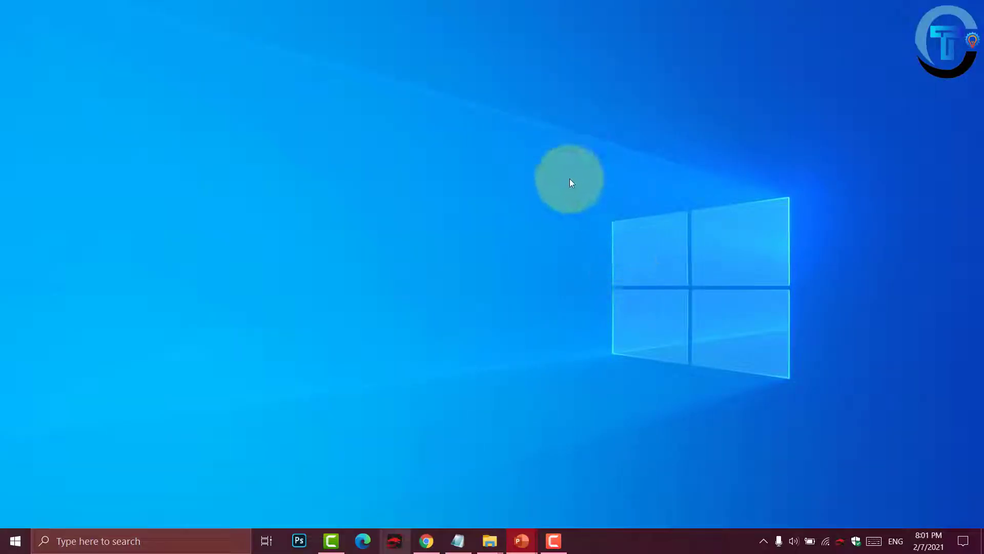
pyautogui.rightClick(604, 204)
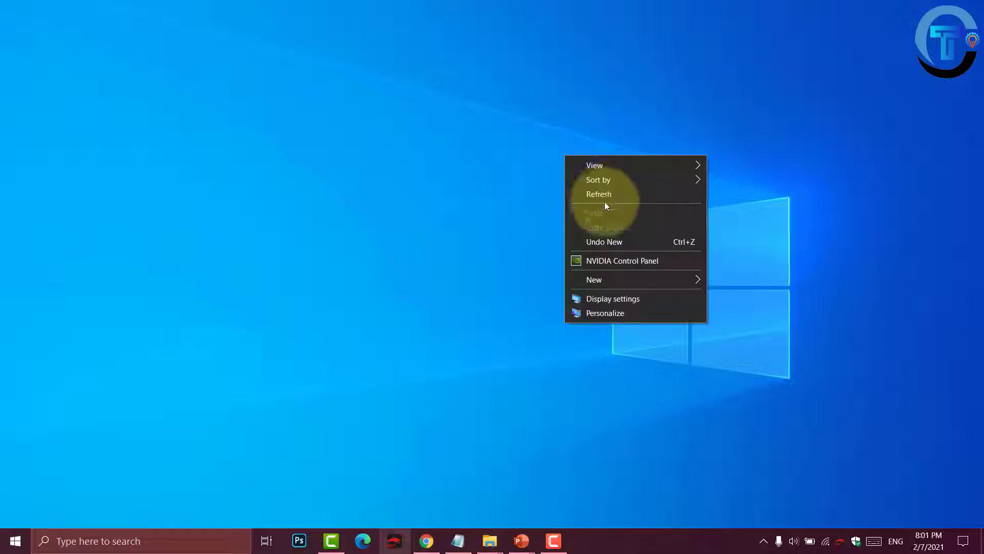
pyautogui.moveTo(607, 165)
pyautogui.click(732, 246)
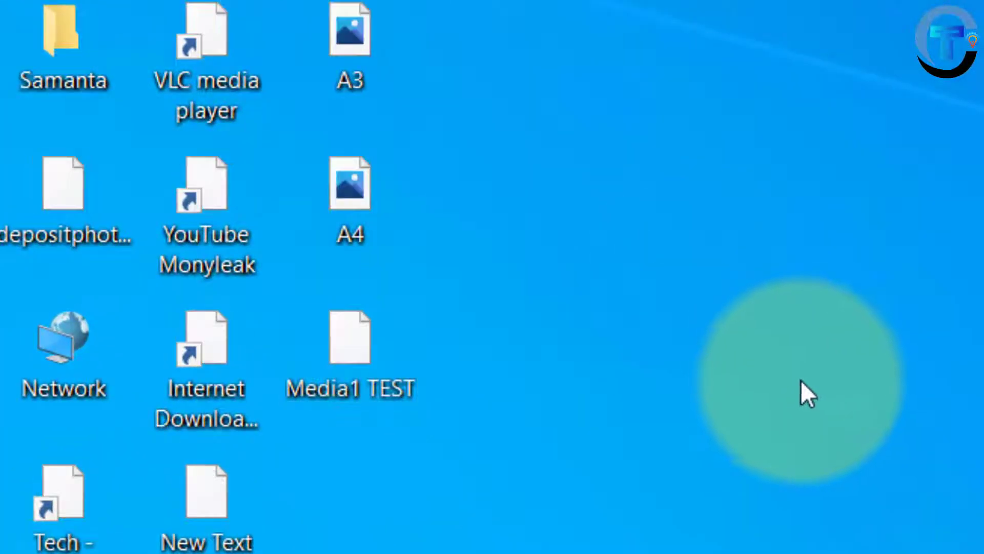
pyautogui.rightClick(794, 379)
pyautogui.click(795, 389)
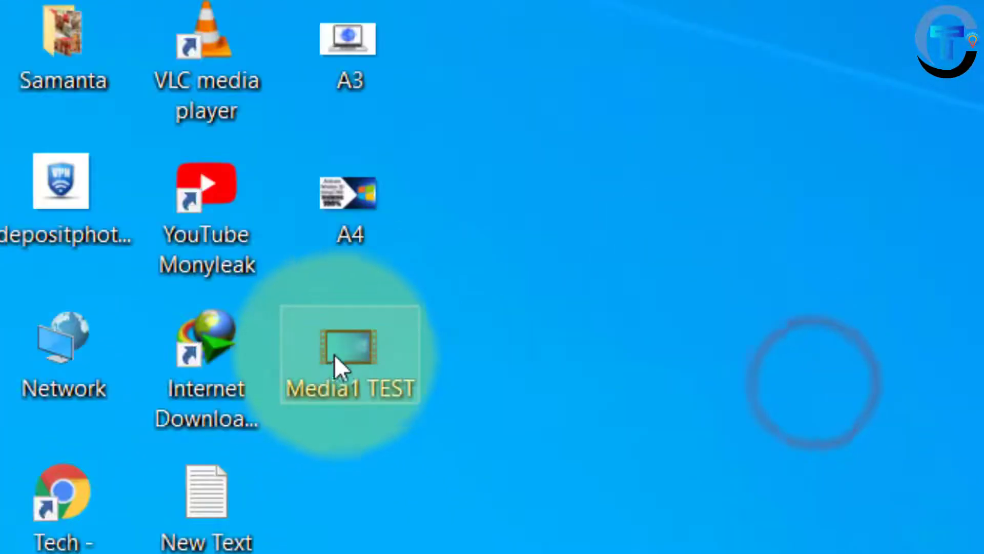
pyautogui.moveTo(340, 369)
pyautogui.mouseDown()
pyautogui.moveTo(490, 410)
pyautogui.moveTo(484, 348)
pyautogui.moveTo(479, 363)
pyautogui.moveTo(245, 195)
pyautogui.moveTo(300, 174)
pyautogui.mouseUp()
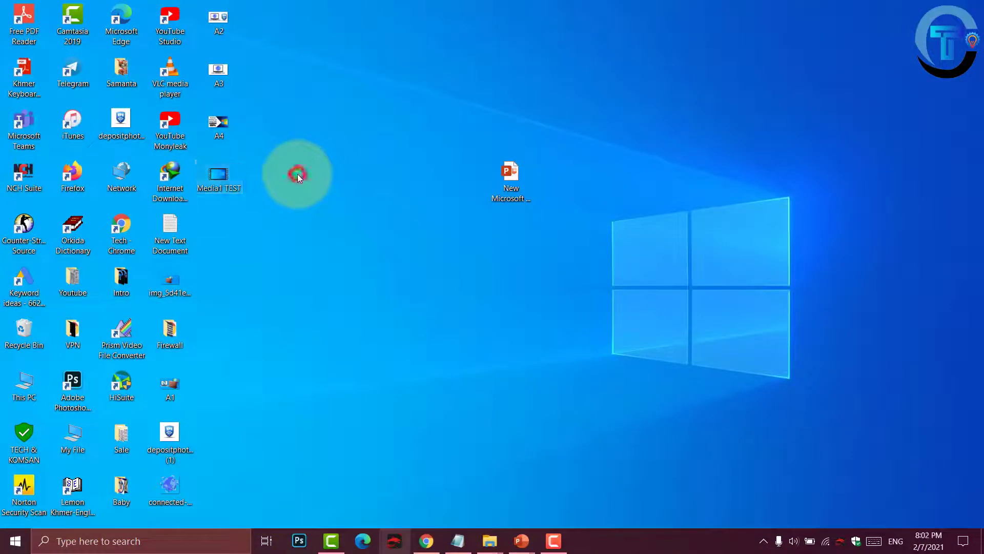